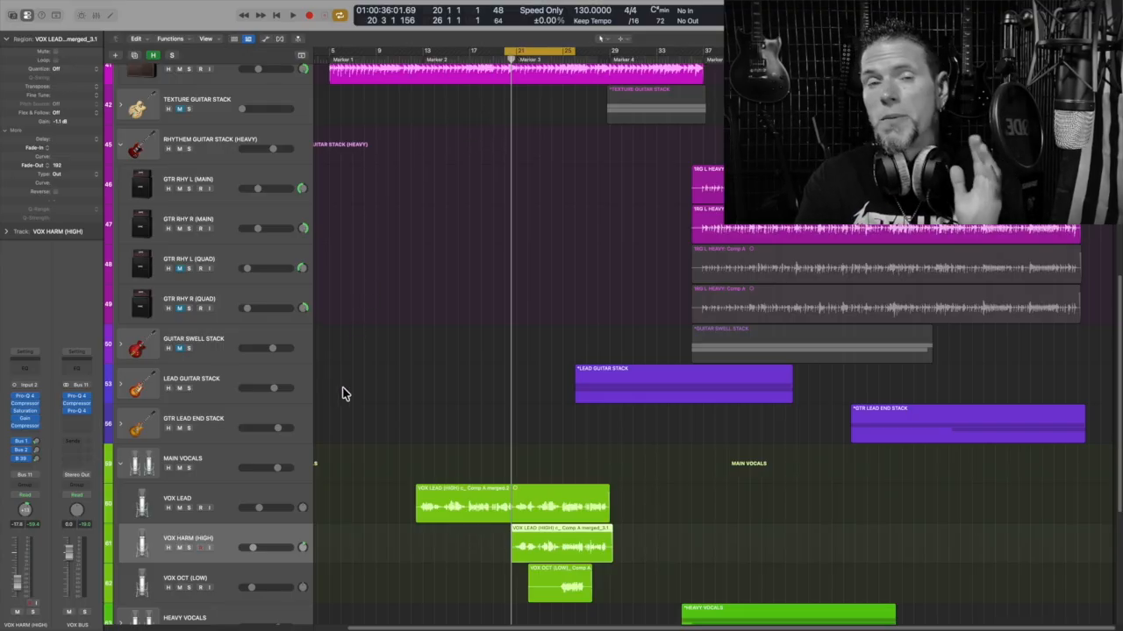
- Select the VOX LEAD track and browse the insert menu to Pitch > Pitch Correction without adding anything
click(294, 494)
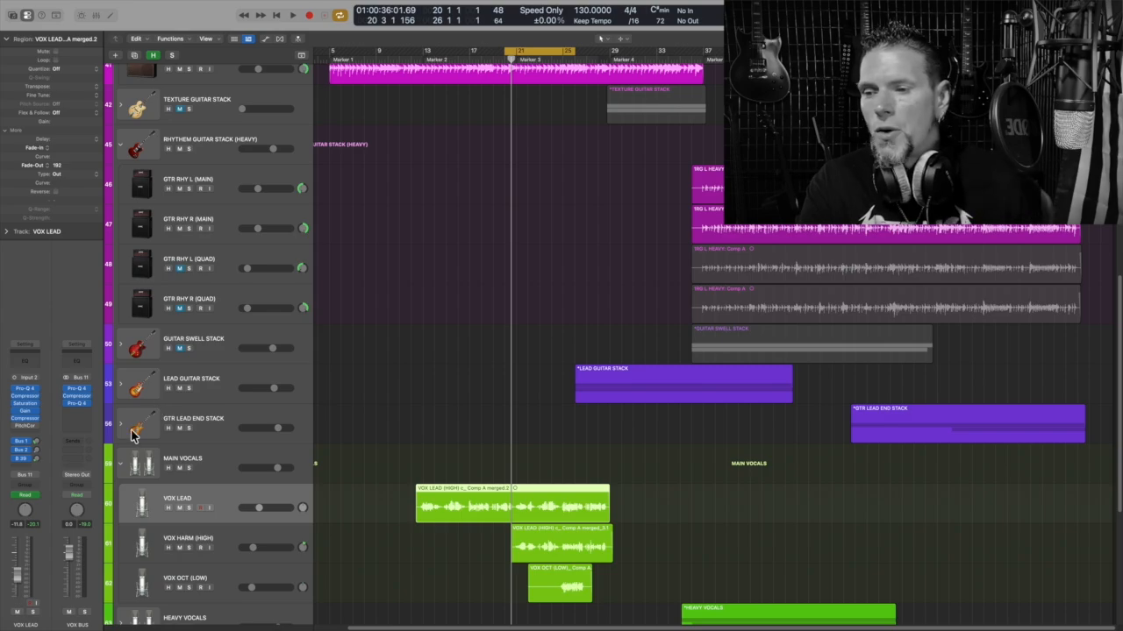
click(35, 432)
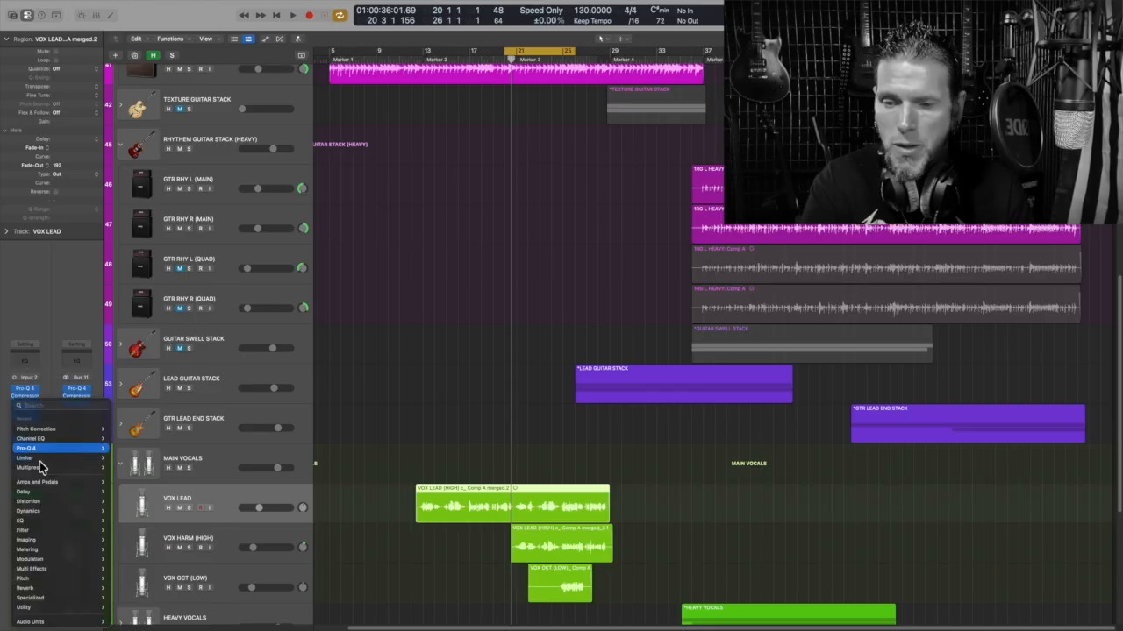
mouse_move(72, 546)
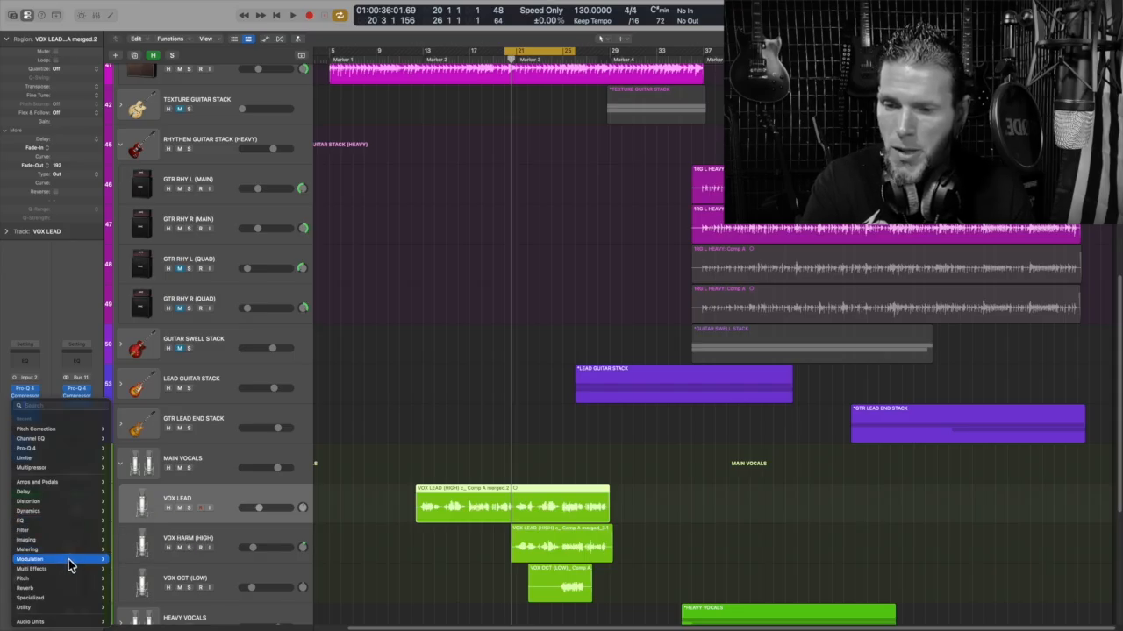
mouse_move(70, 580)
mouse_move(159, 580)
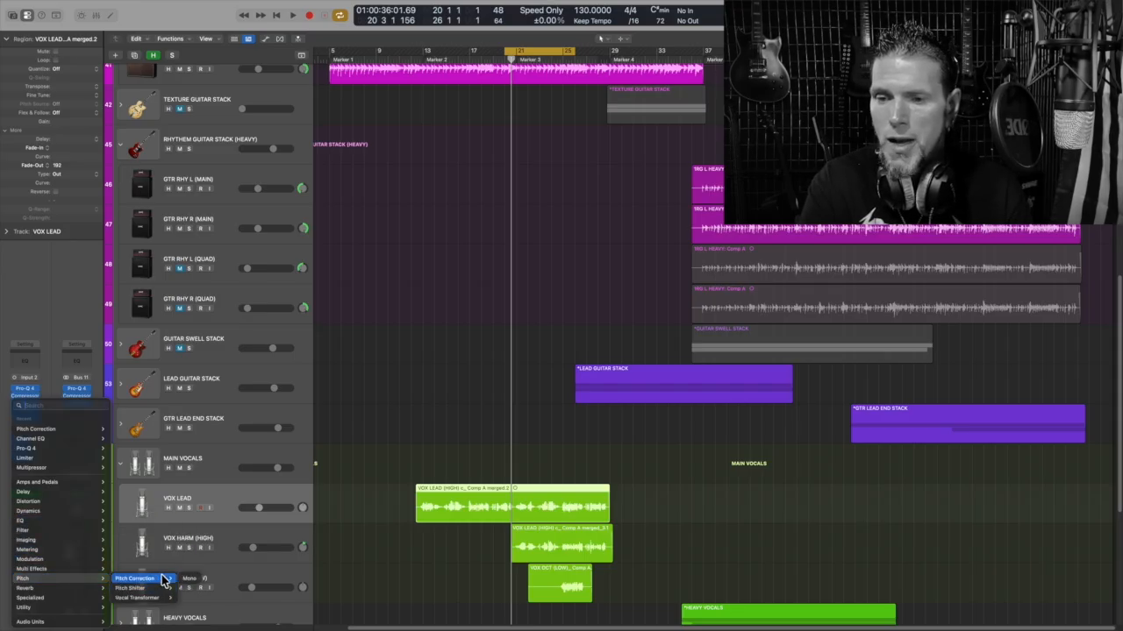
click(61, 321)
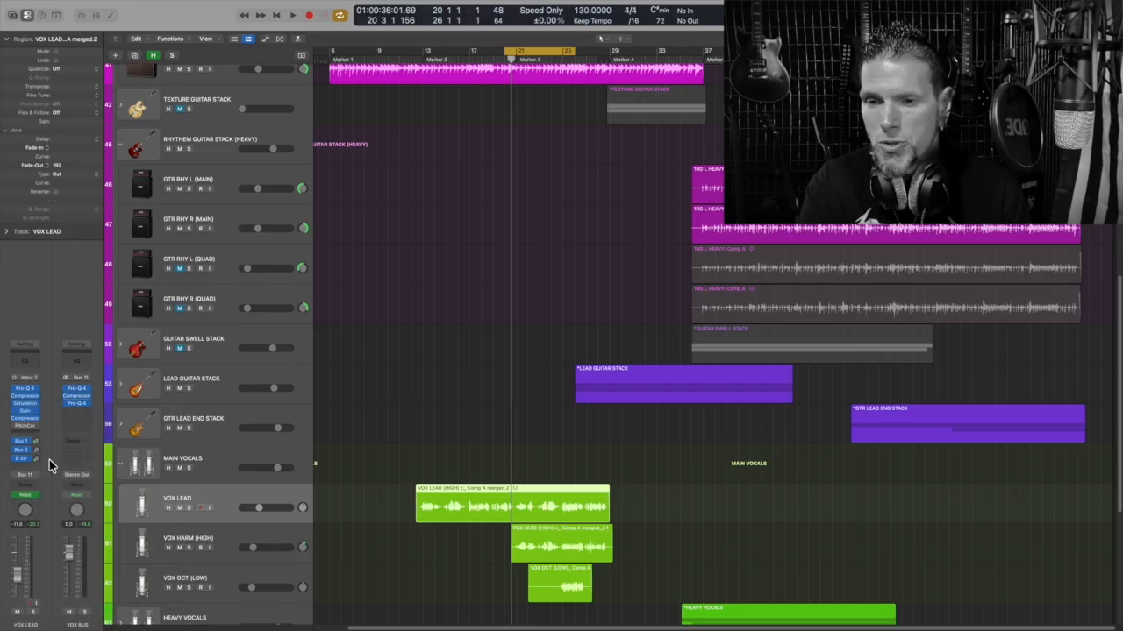
click(24, 421)
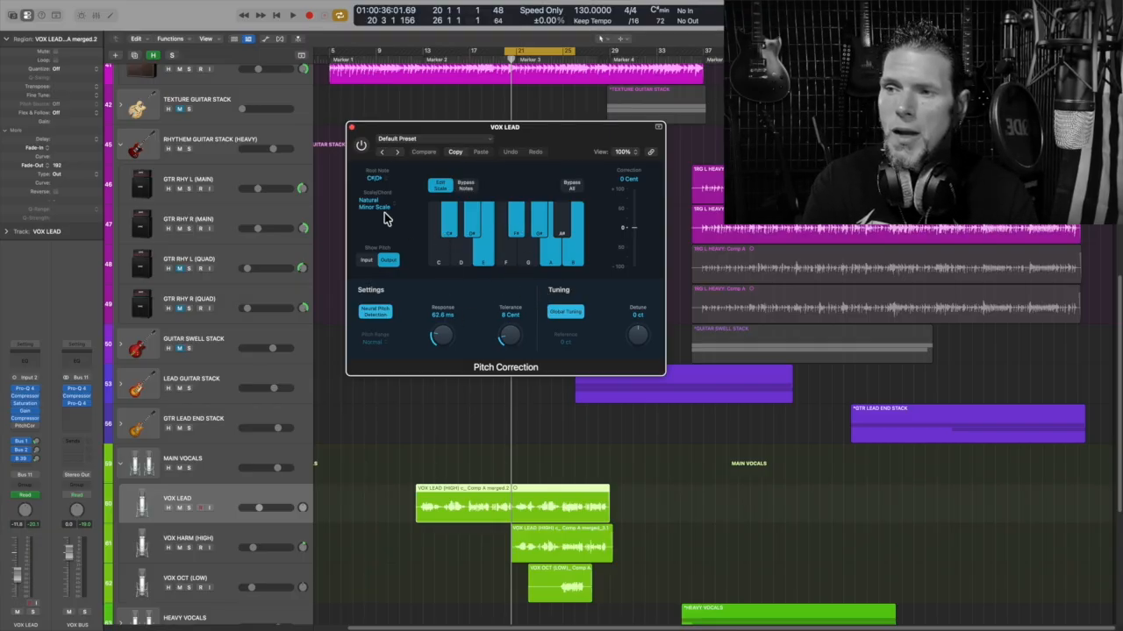
click(351, 129)
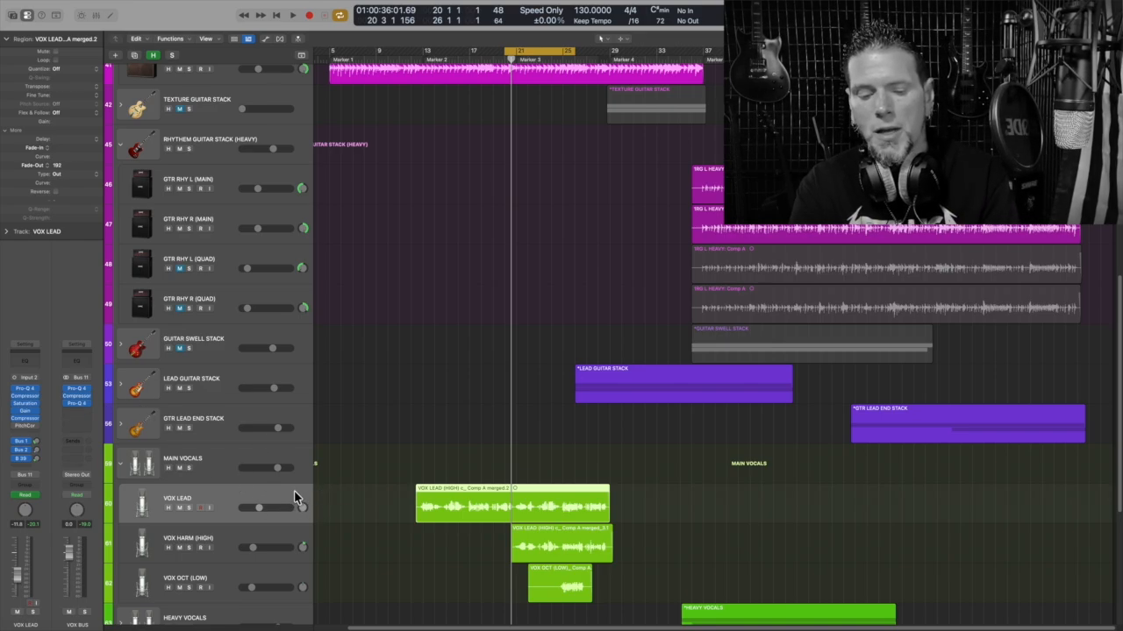
- Show automation with A and set VOX LEAD's lane to Main > Insert 6 Bypass (PitchCor)
key(a)
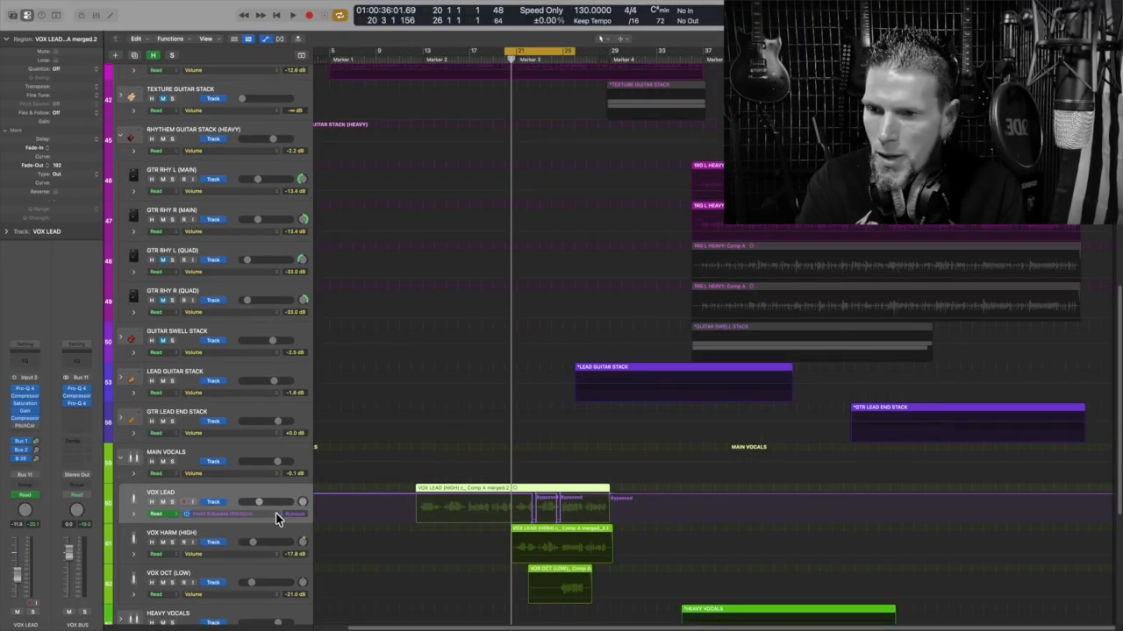
click(276, 518)
click(299, 427)
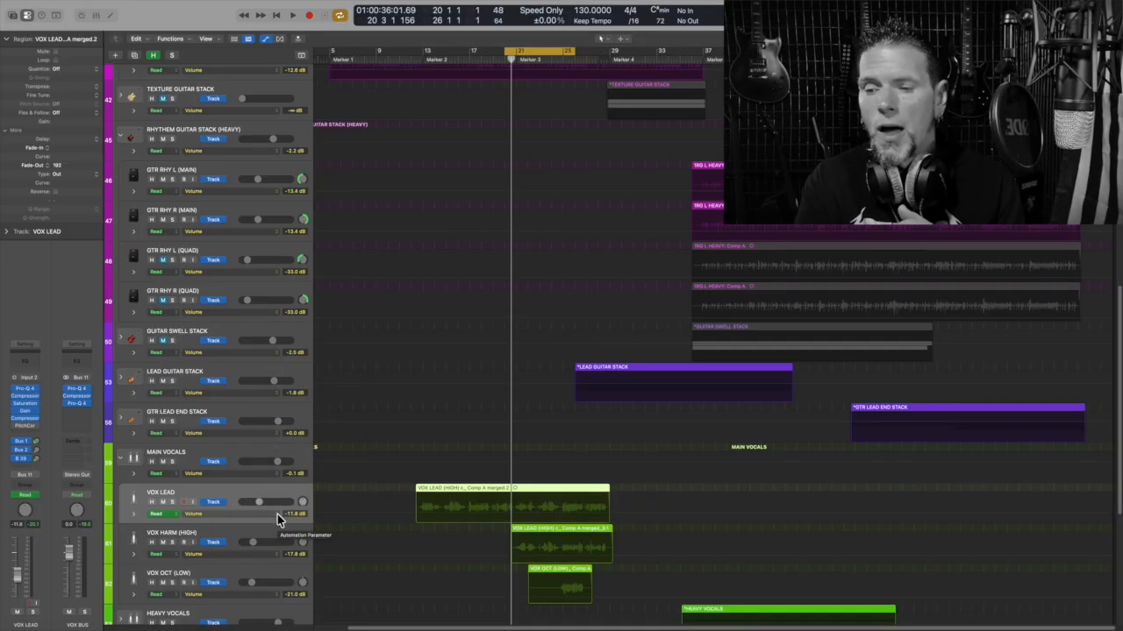
click(277, 518)
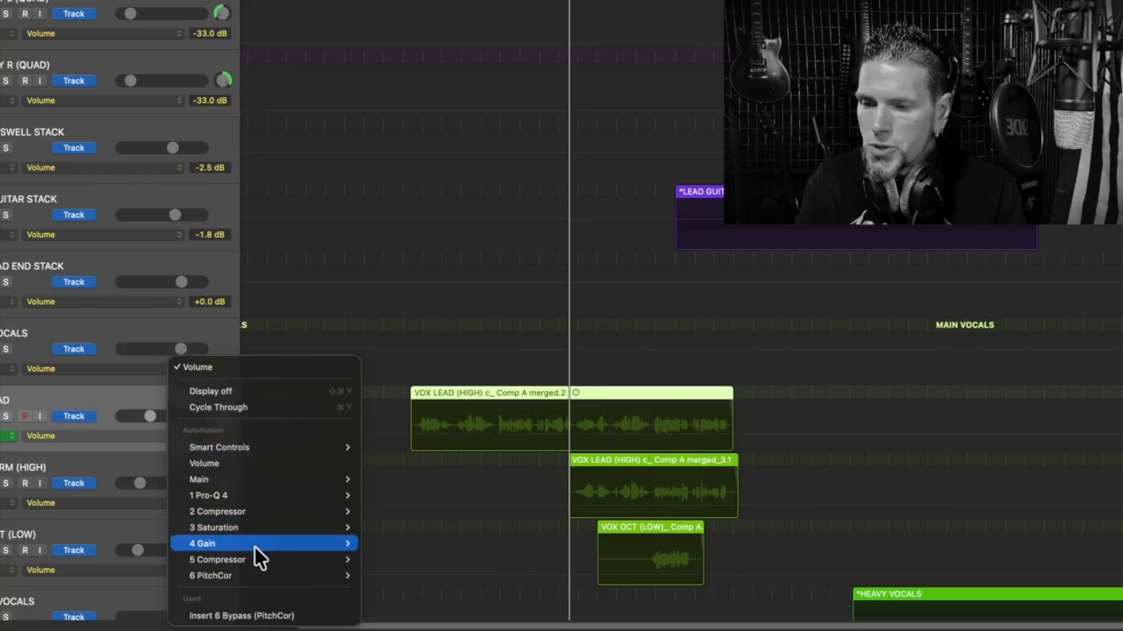
mouse_move(255, 571)
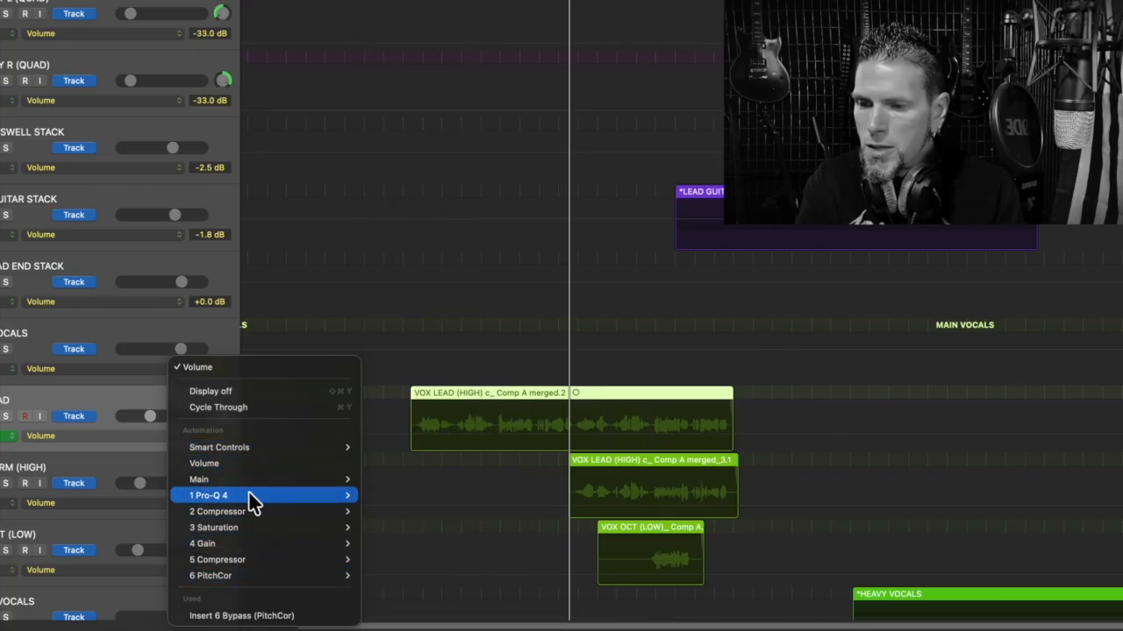
mouse_move(218, 487)
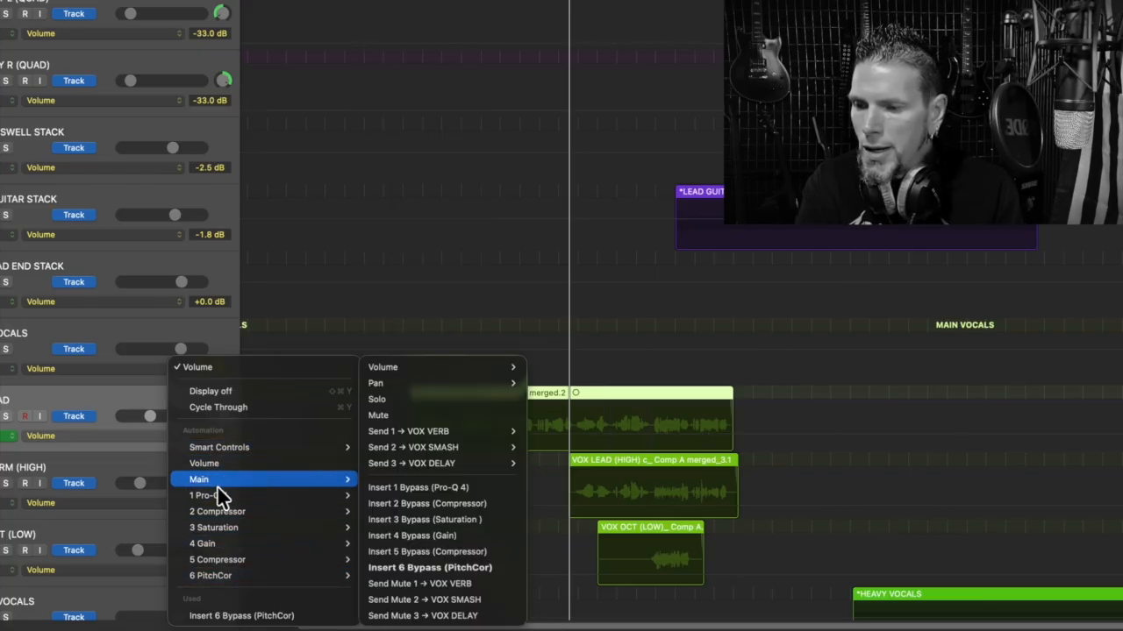
click(507, 579)
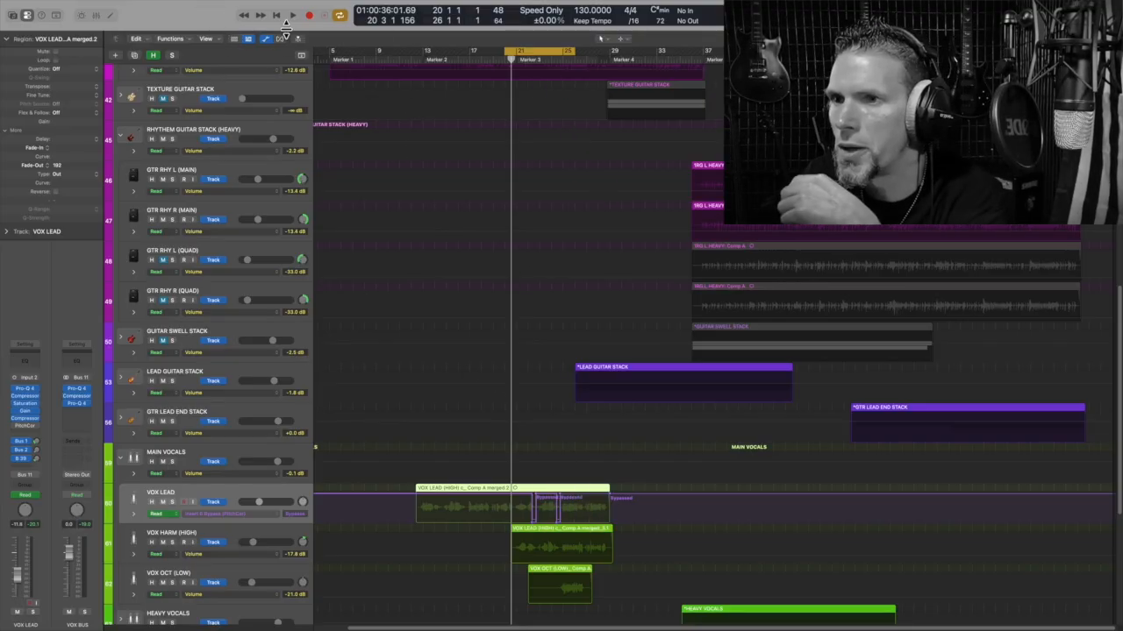
- Audition the vocal, then shift the cycle range later to start at bar 21
key(space)
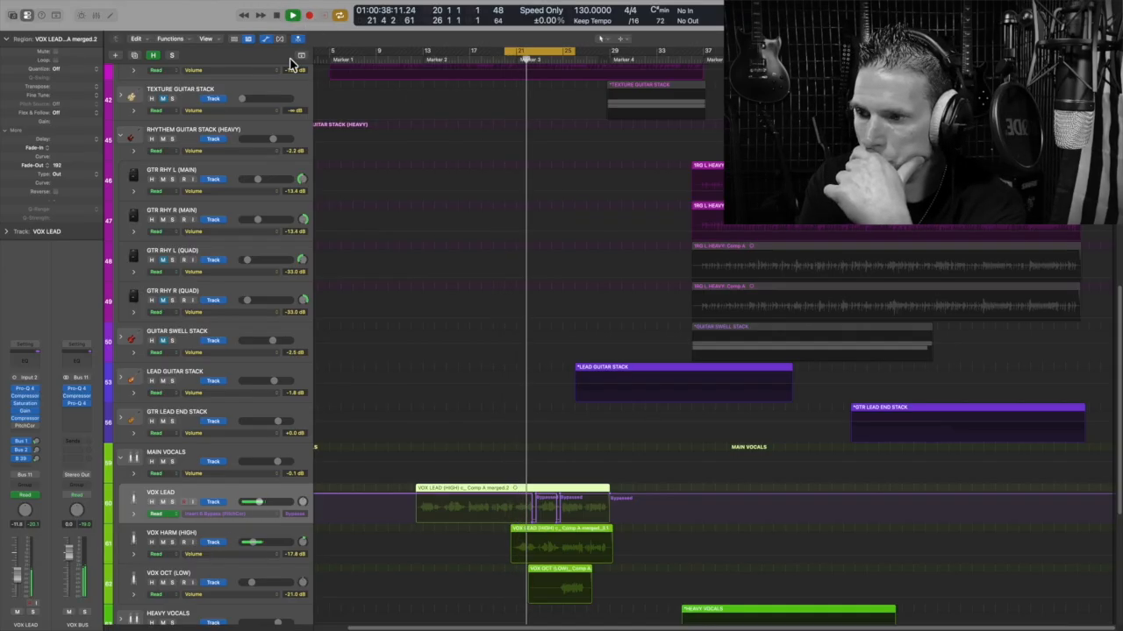
click(277, 15)
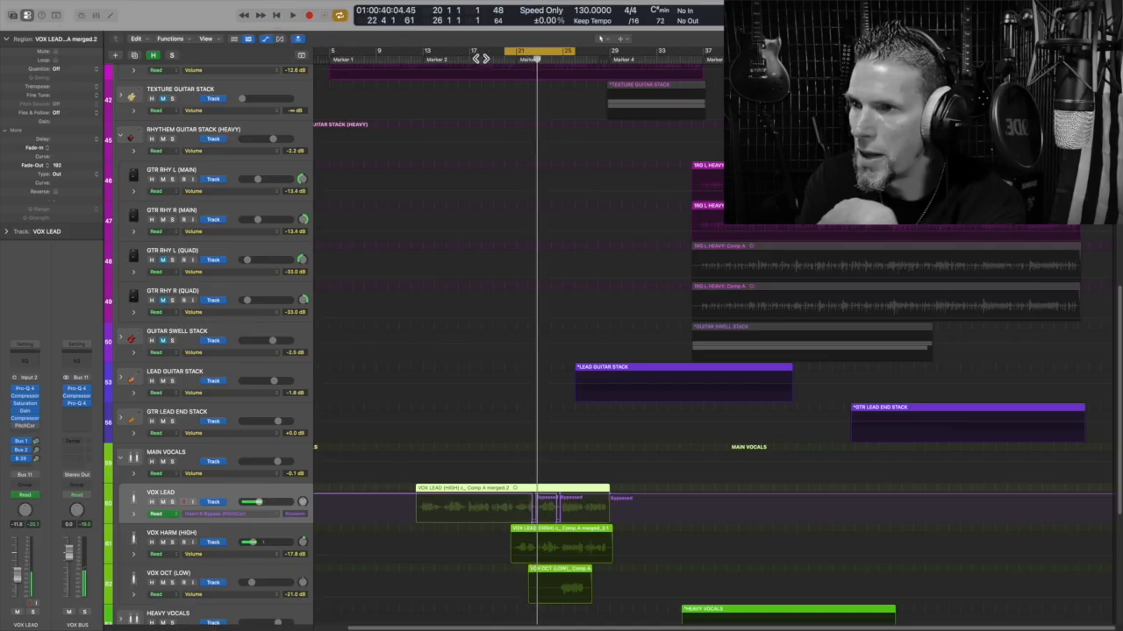
drag(515, 49, 538, 58)
- Replay, then redraw the cycle as one bar from 25 to 26 and deselect the region
click(294, 16)
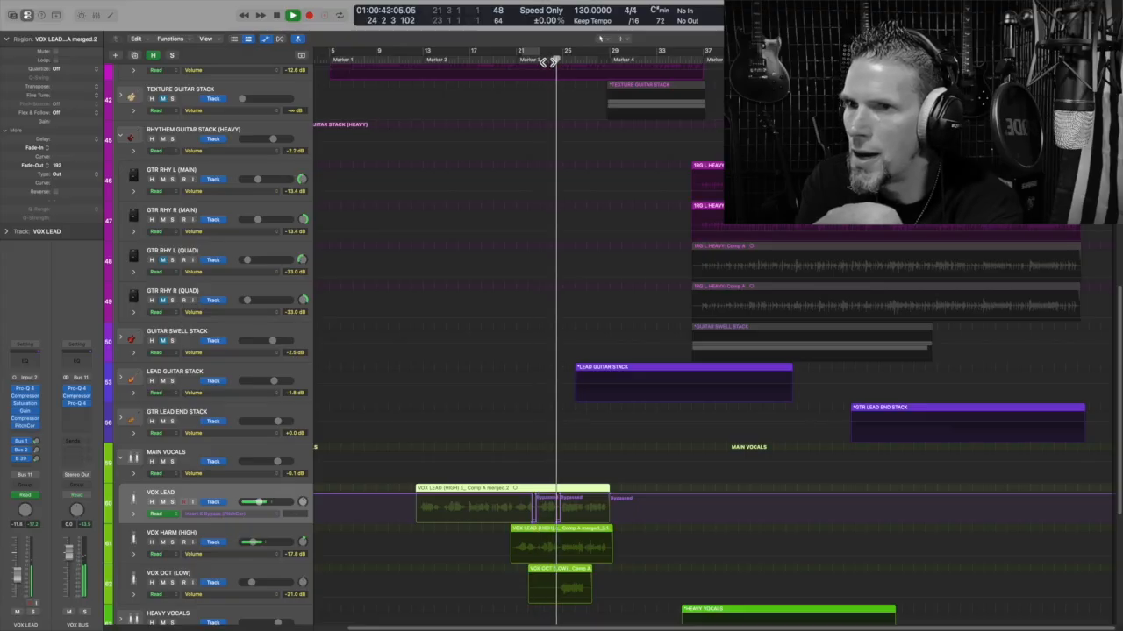
key(space)
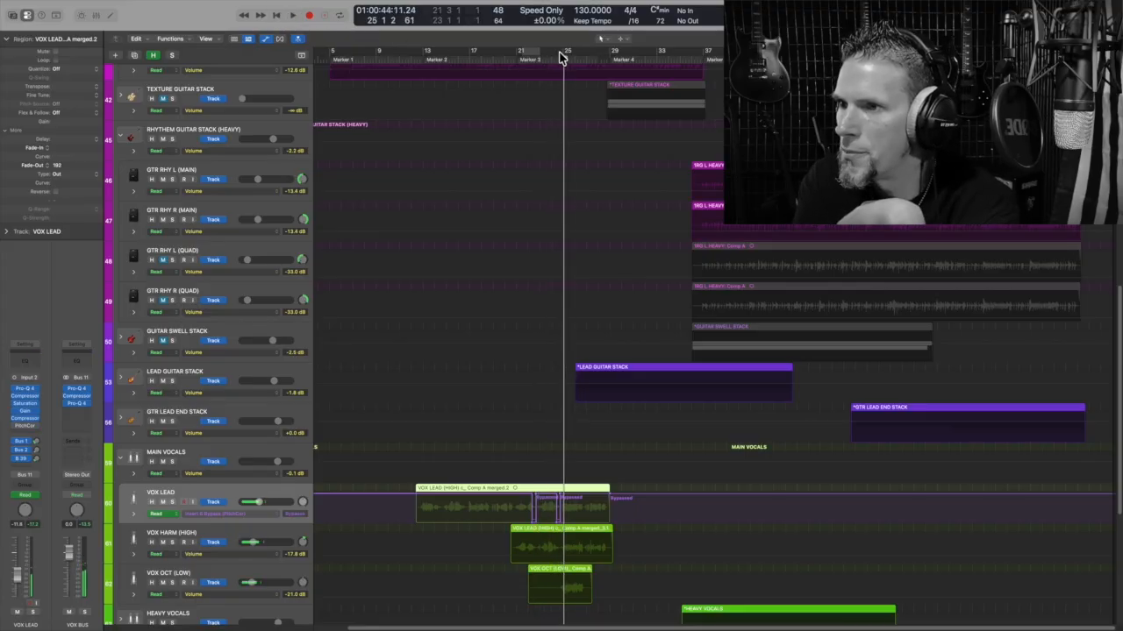
mouse_move(564, 51)
mouse_down()
mouse_move(577, 55)
mouse_move(555, 53)
mouse_up()
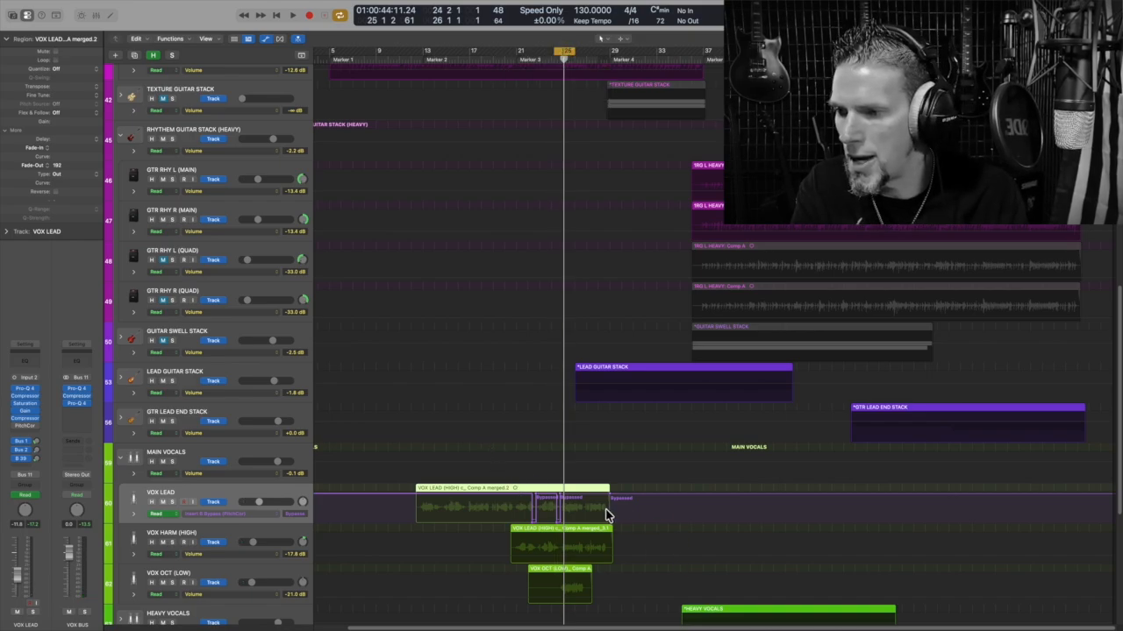
click(570, 500)
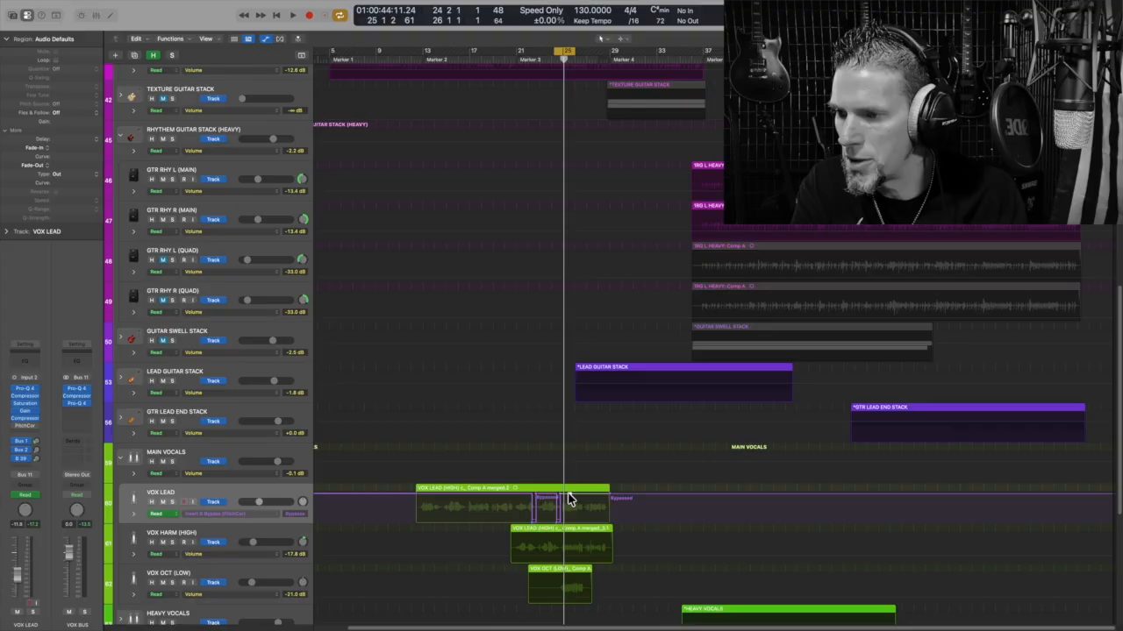
- Solo VOX LEAD during playback, move the playhead slightly earlier, and show its PitchCor bypass automation
scroll(568, 498, left, 2)
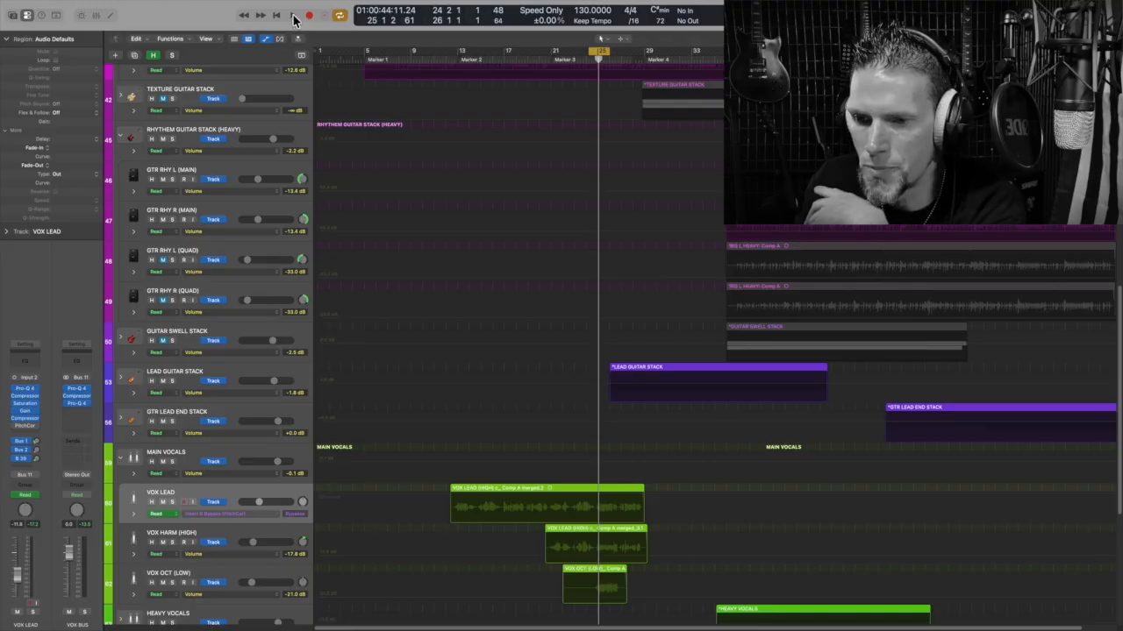
click(294, 16)
click(174, 502)
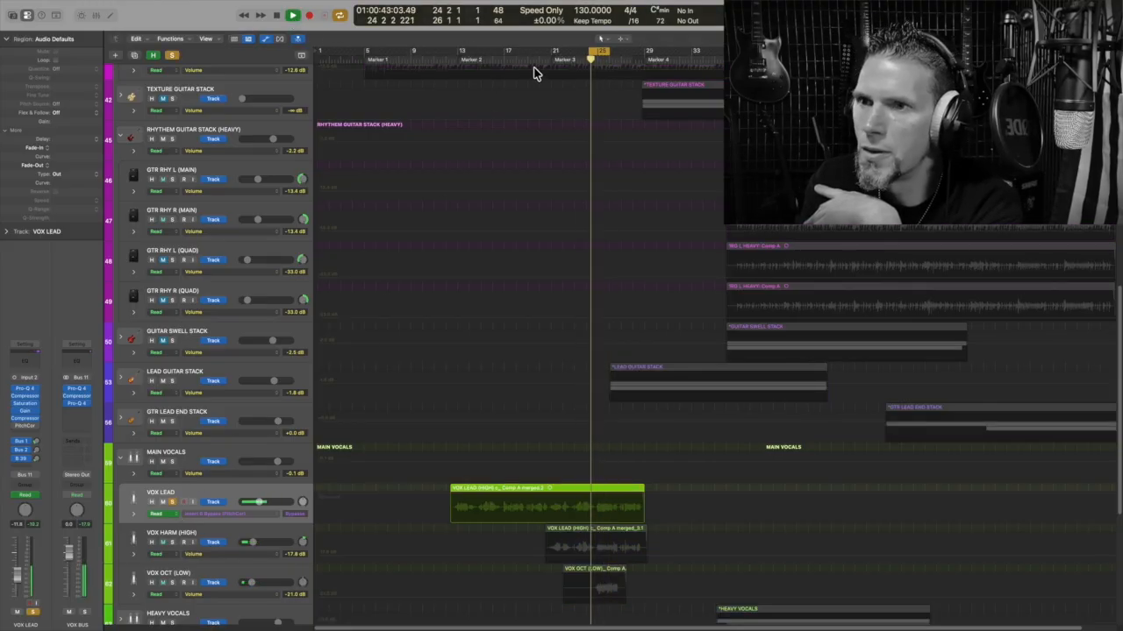
click(276, 16)
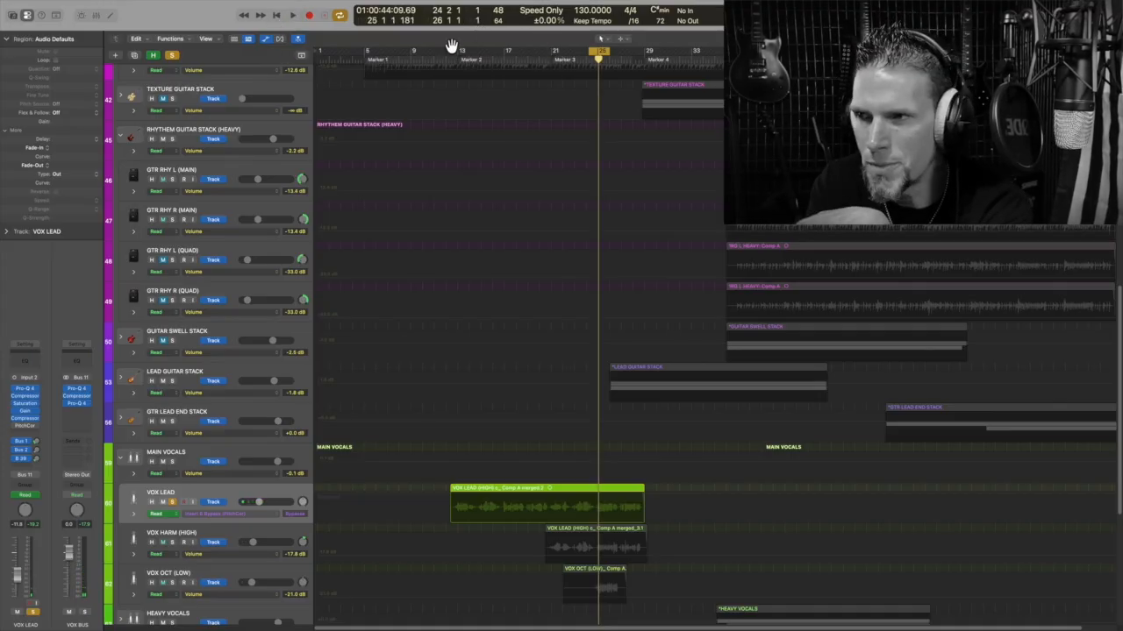
click(595, 50)
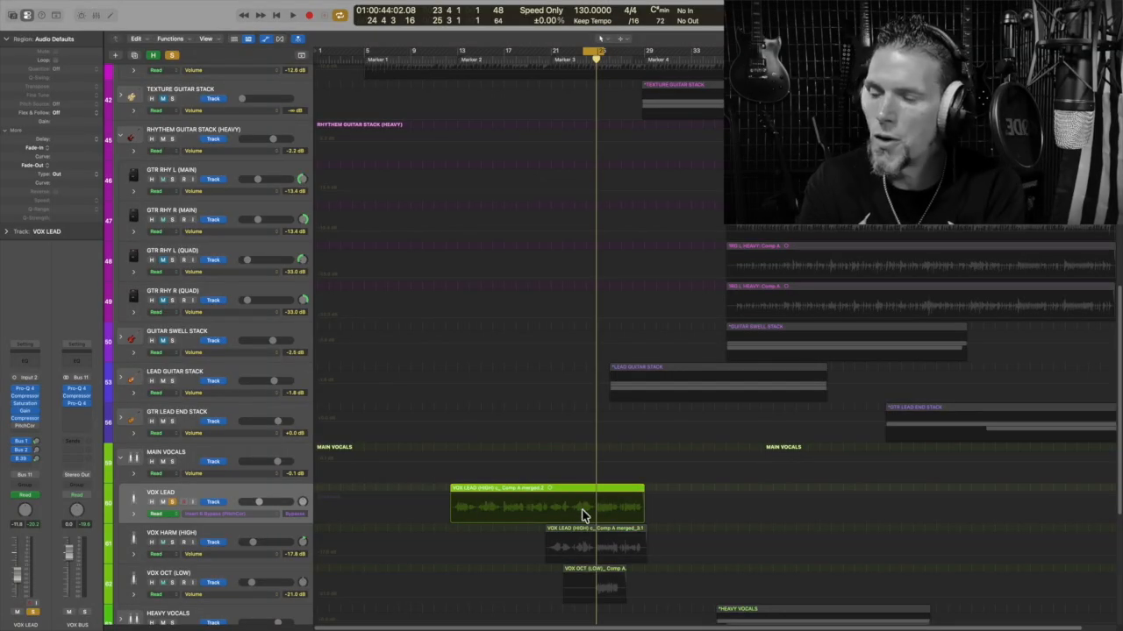
click(552, 502)
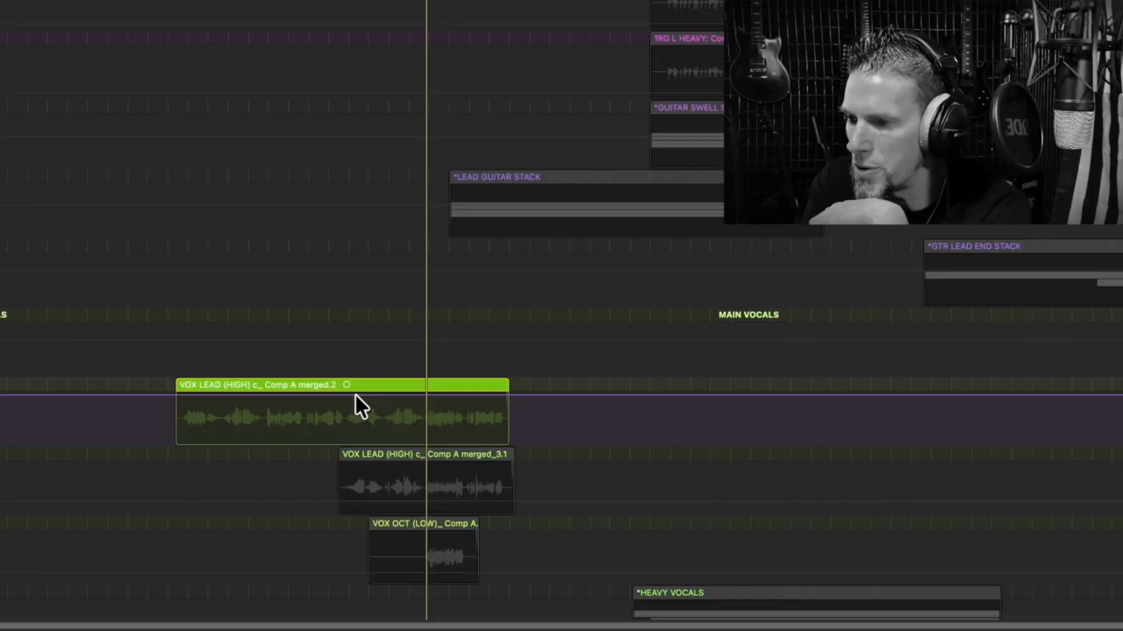
- Add a bypass automation point, drag it later to the passage, and add points at its start and end
drag(354, 396, 409, 395)
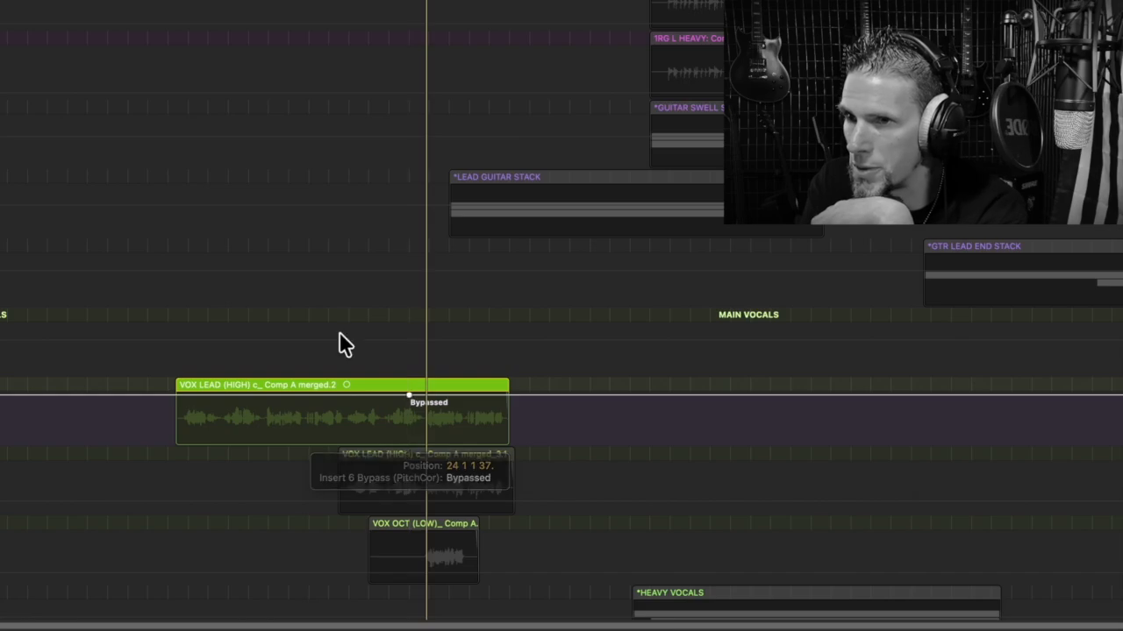
key(space)
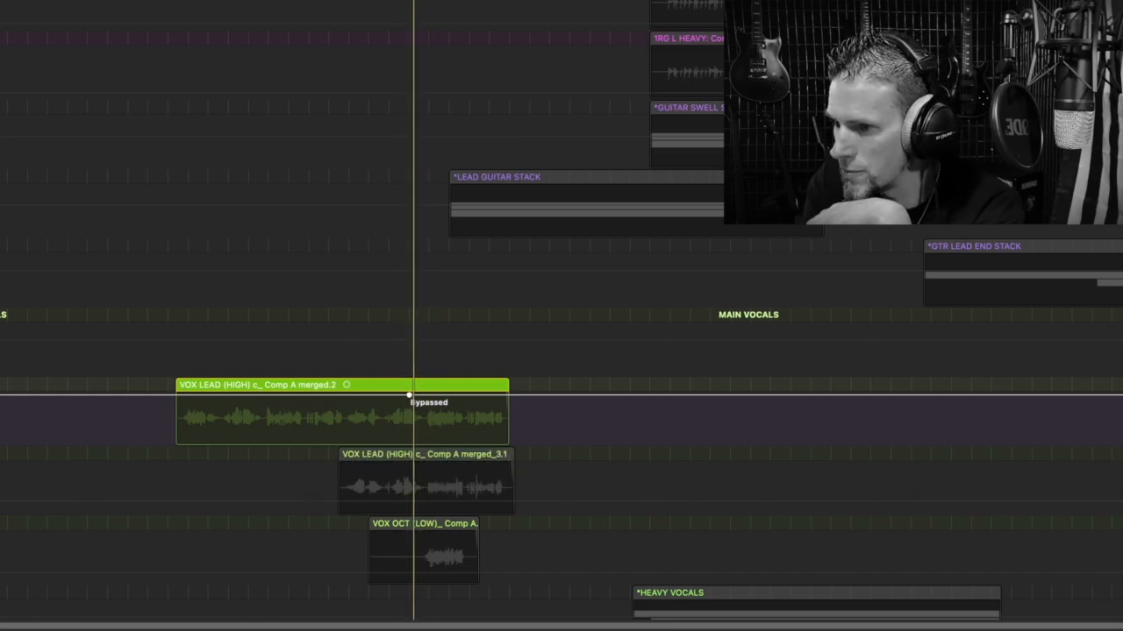
scroll(408, 396, up, 10)
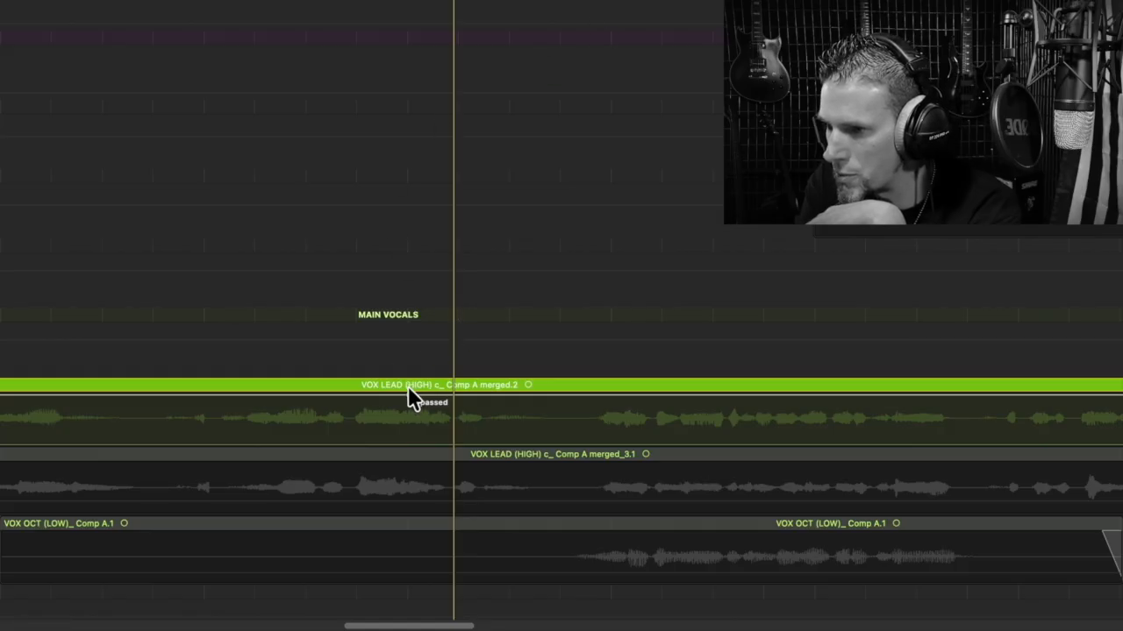
drag(409, 395, 456, 396)
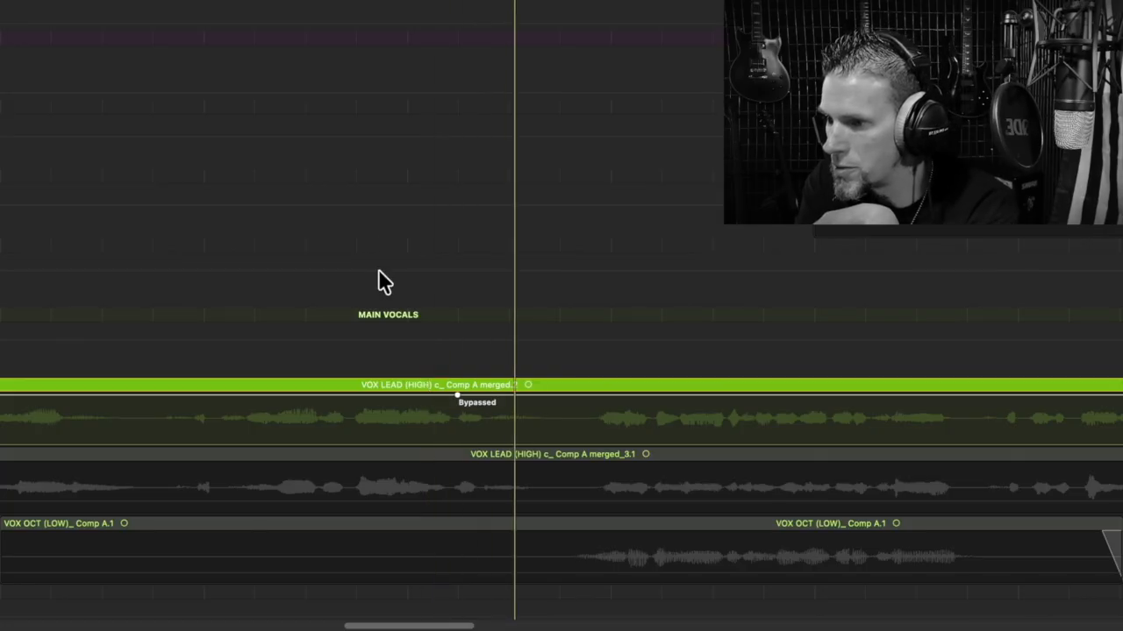
drag(456, 396, 488, 396)
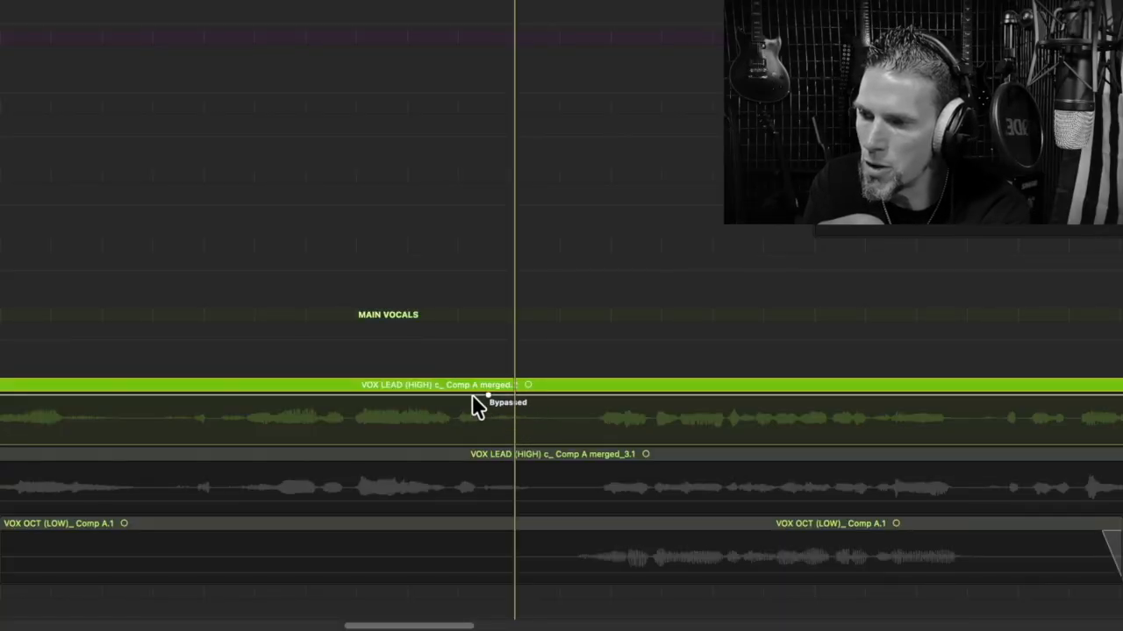
drag(487, 394, 489, 395)
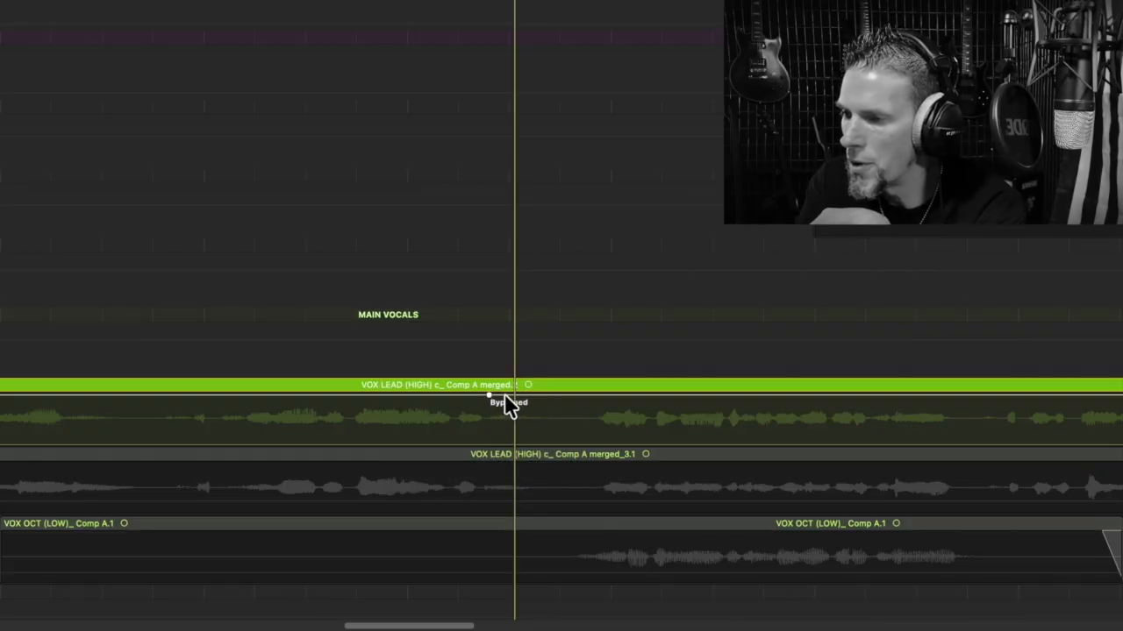
click(542, 394)
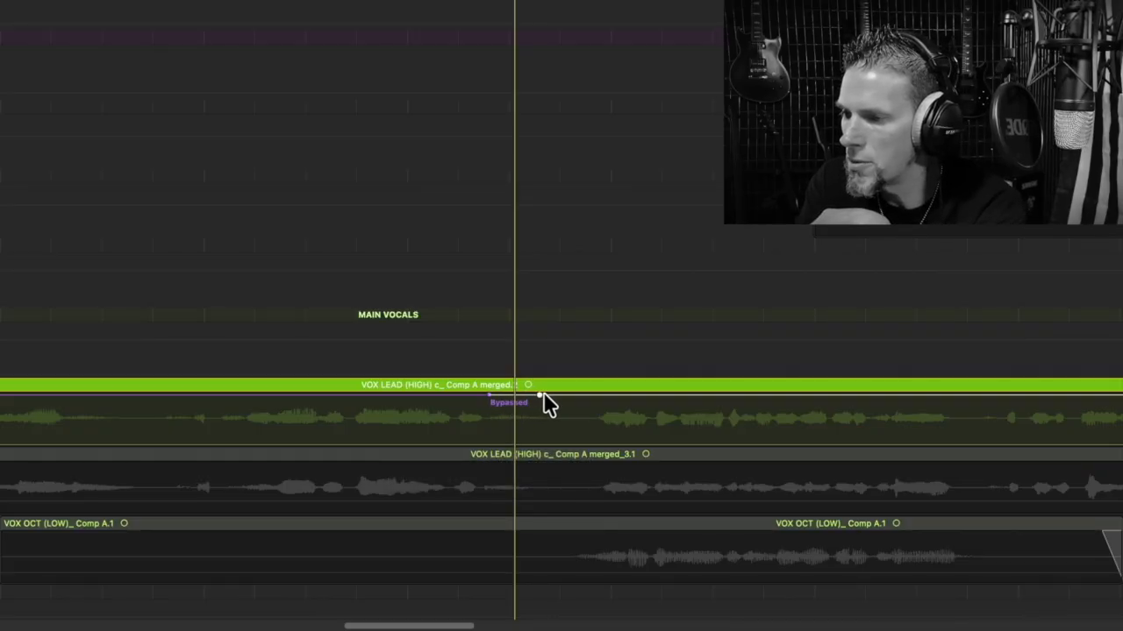
click(513, 395)
- Pull the segment between the new points to the lane bottom to un-bypass Pitch Correction, then replay to check
drag(515, 396, 491, 444)
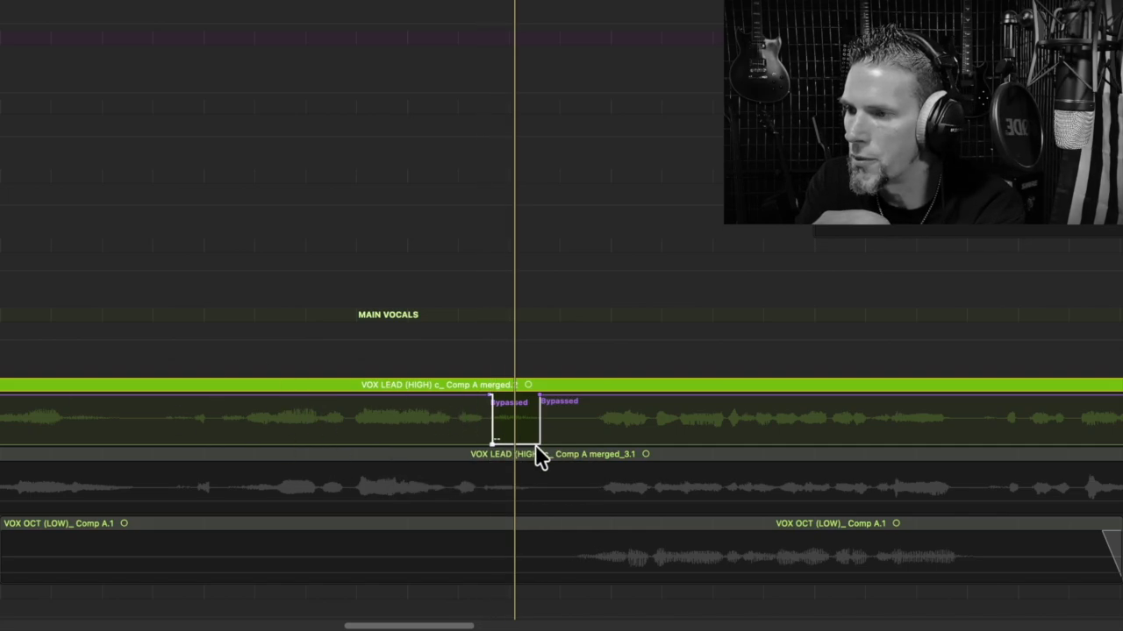
key(space)
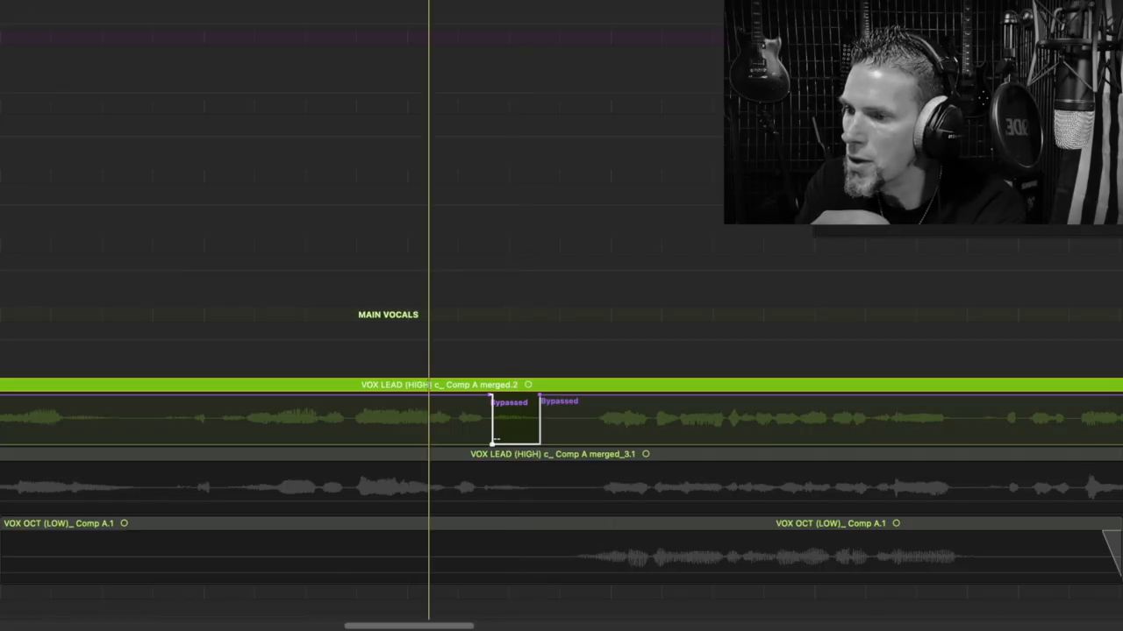
key(space)
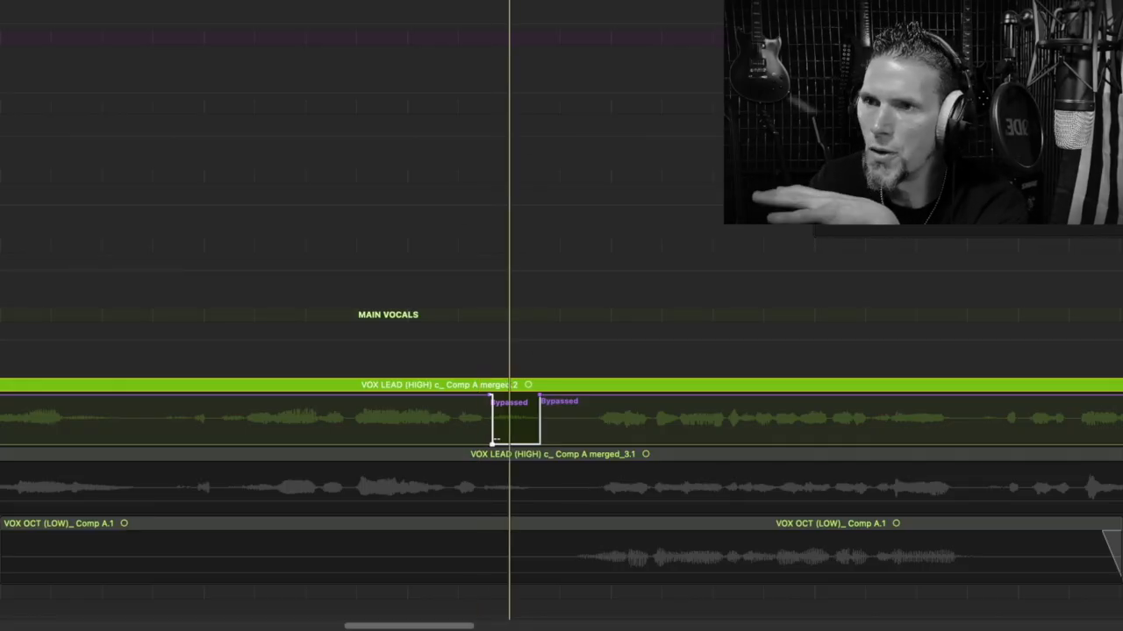
key(space)
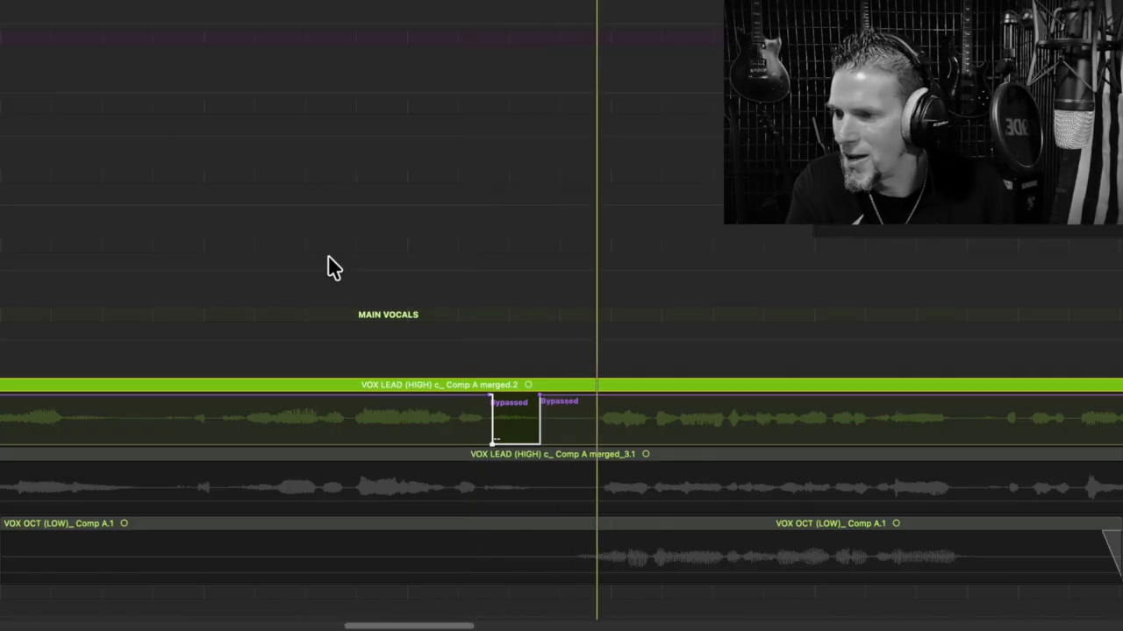
- Move the dip's start slightly earlier and its end slightly later, ending near 24 3 4 52, then replay
drag(541, 396, 537, 395)
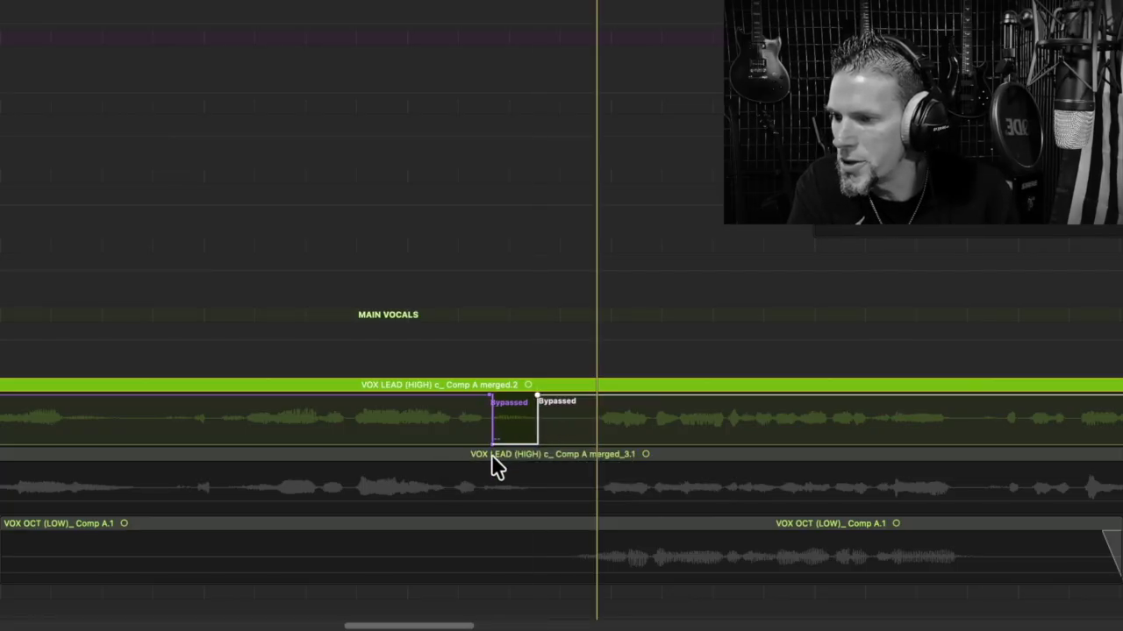
drag(492, 444, 486, 444)
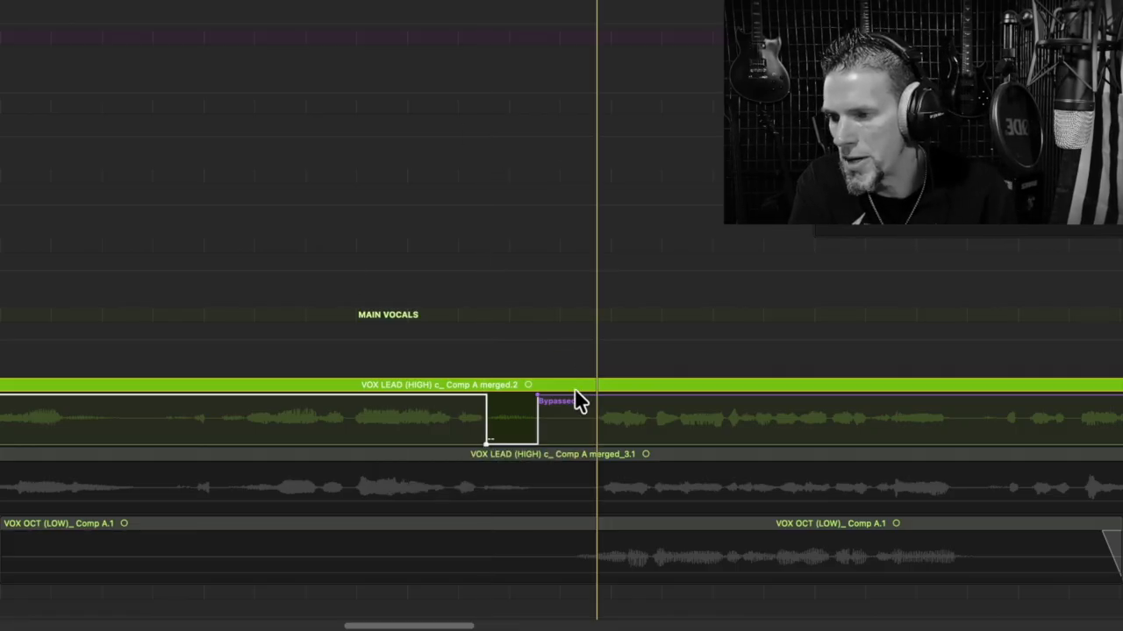
drag(537, 396, 551, 395)
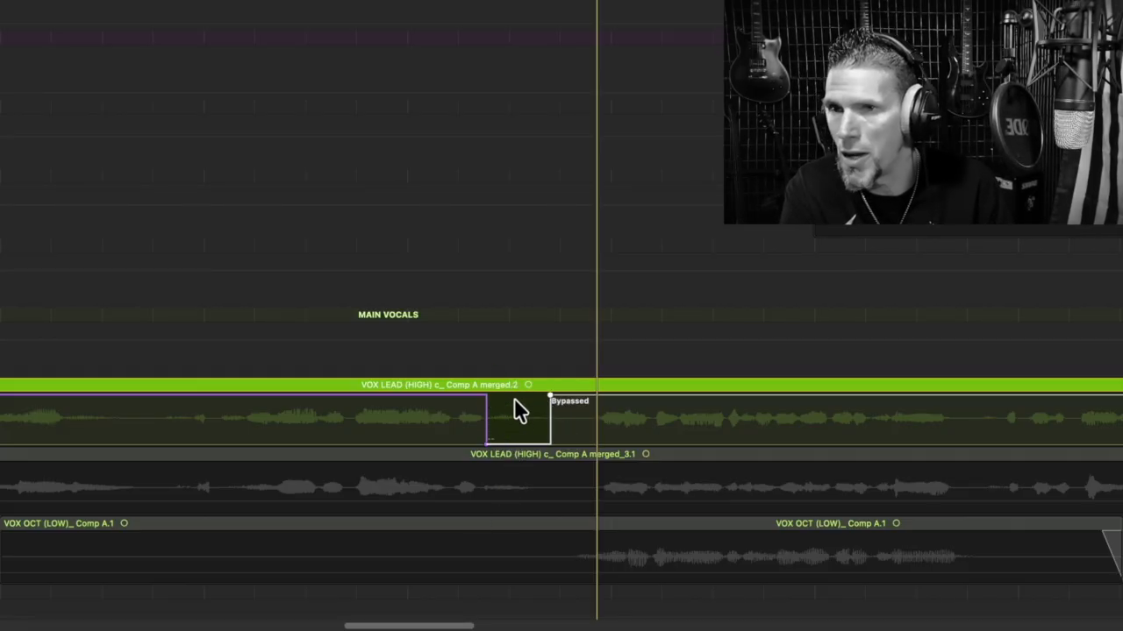
key(space)
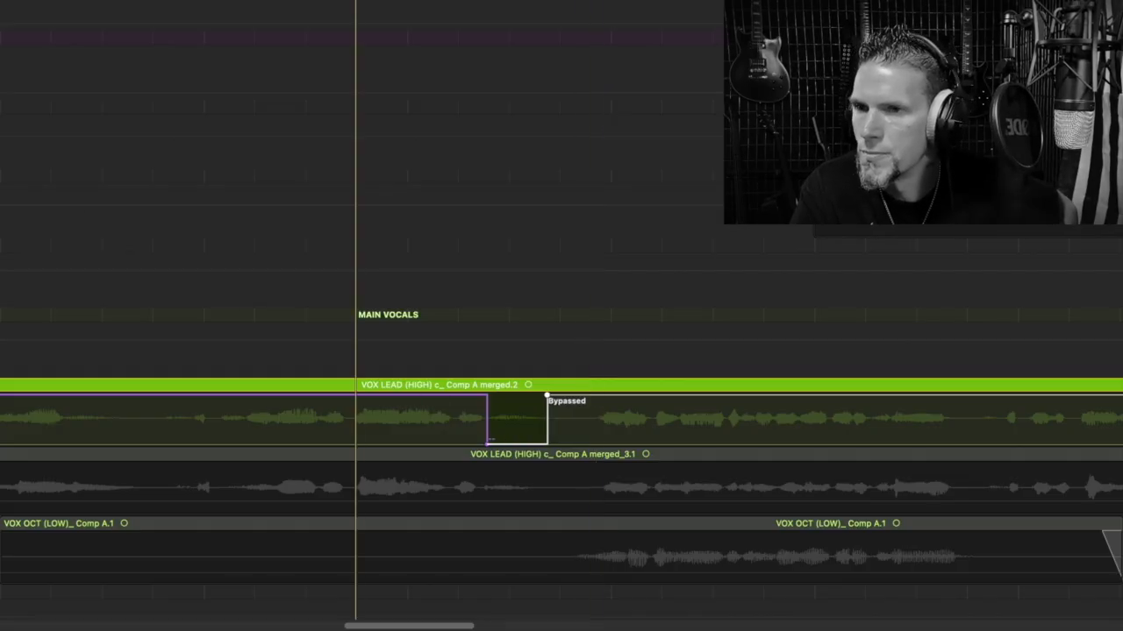